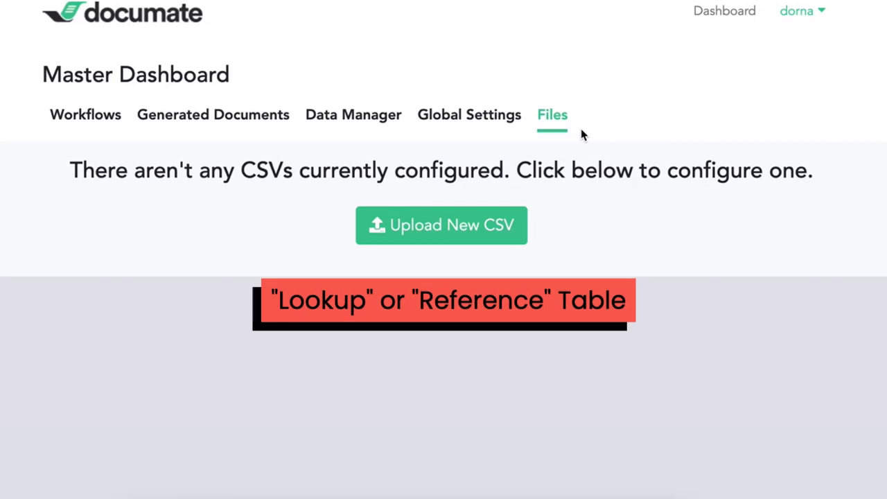
# Upload Attorney List.csv and review its column configuration and preview of attorney rows.
pyautogui.click(444, 237)
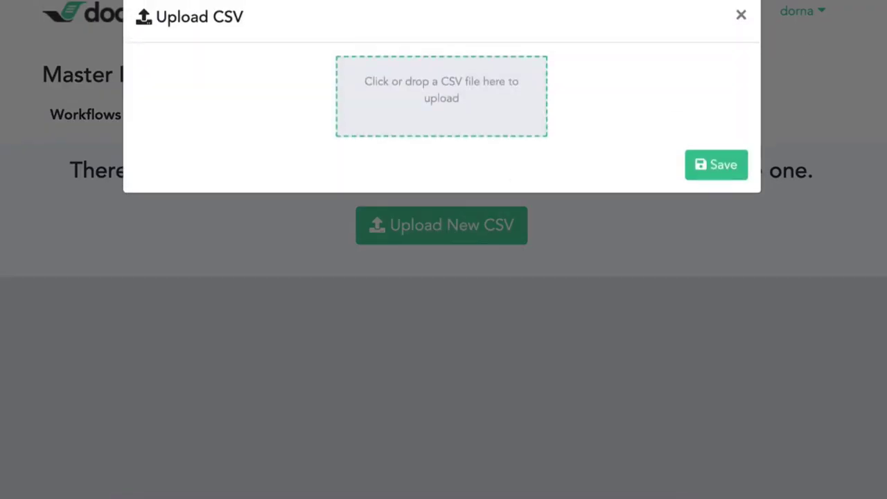
pyautogui.moveTo(884, 69); pyautogui.dragTo(441, 75)
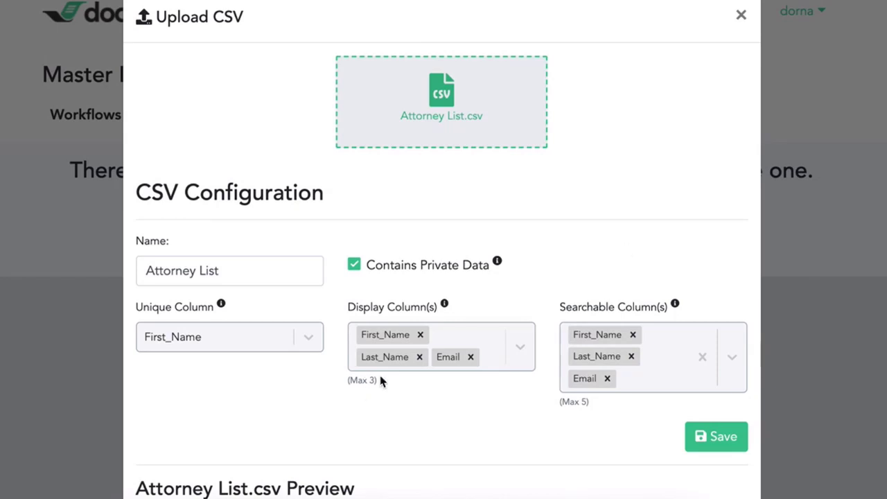
pyautogui.scroll(-3, 380, 380)
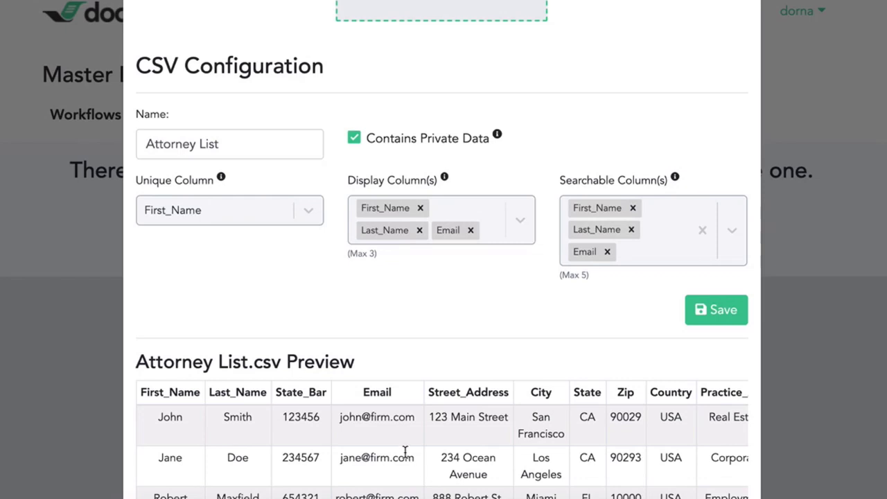
pyautogui.scroll(-1, 251, 446)
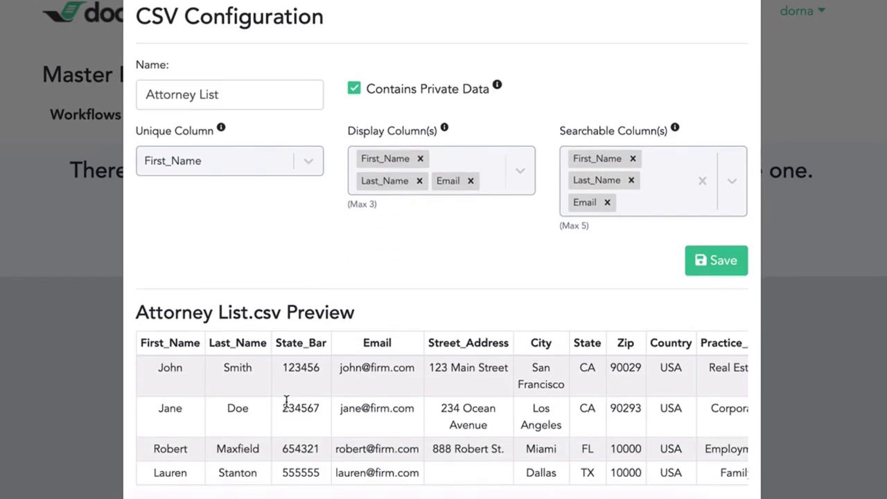
pyautogui.scroll(1, 284, 409)
pyautogui.scroll(2, 286, 400)
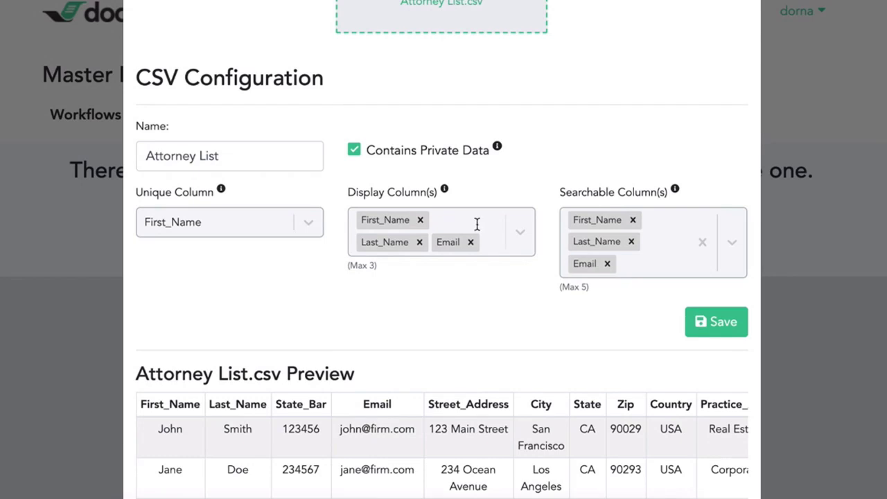
pyautogui.scroll(3, 477, 223)
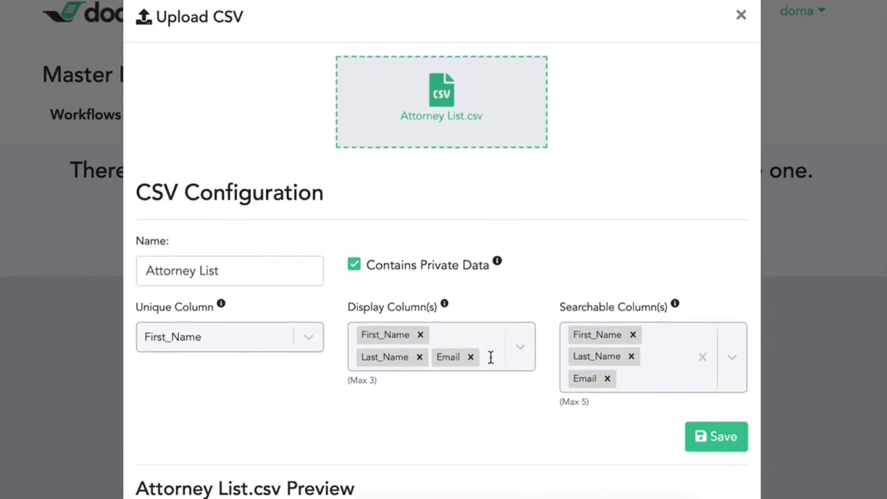
pyautogui.scroll(-3, 490, 357)
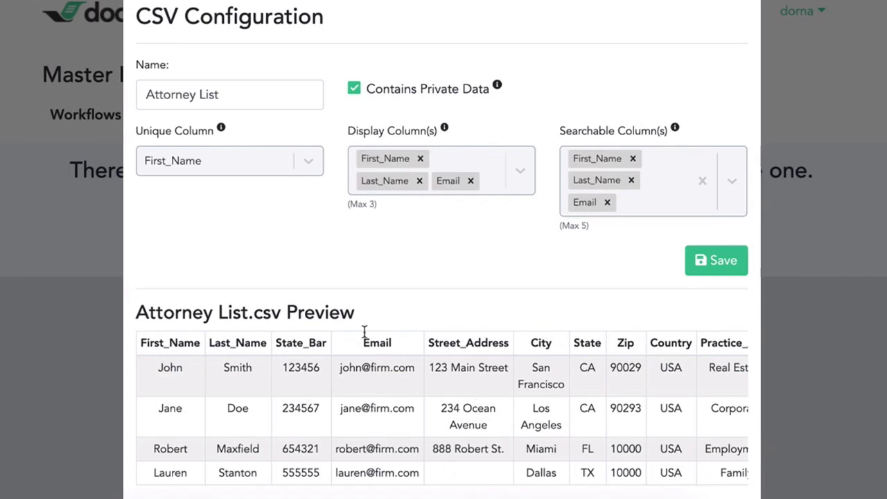
pyautogui.scroll(5, 364, 333)
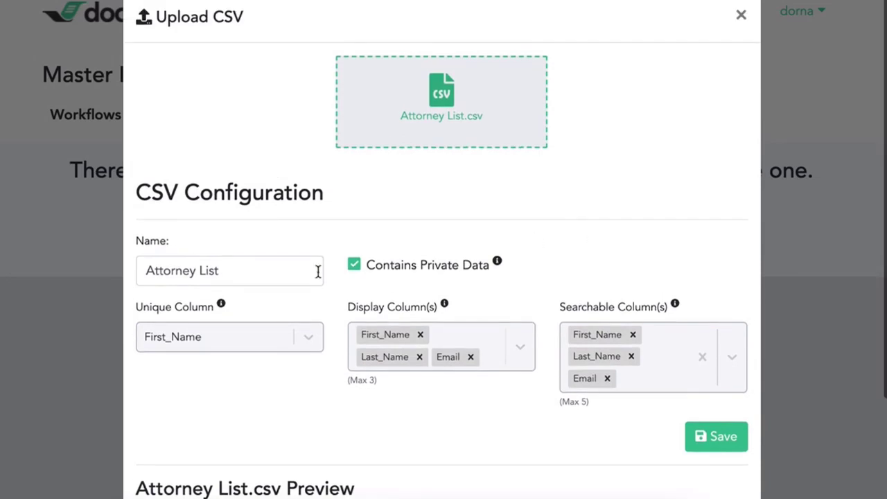
# Remove Email from the Attorney List display columns, leaving First_Name and Last_Name.
pyautogui.click(658, 350)
pyautogui.scroll(-1, 508, 257)
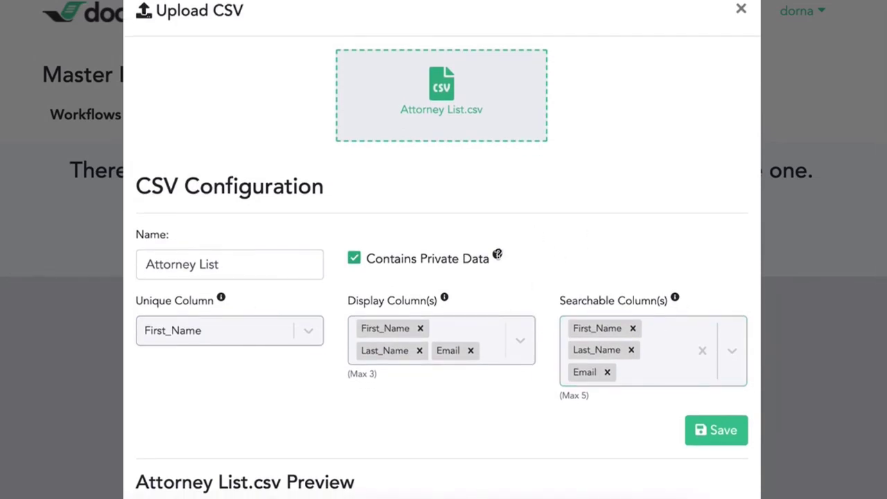
pyautogui.moveTo(497, 254)
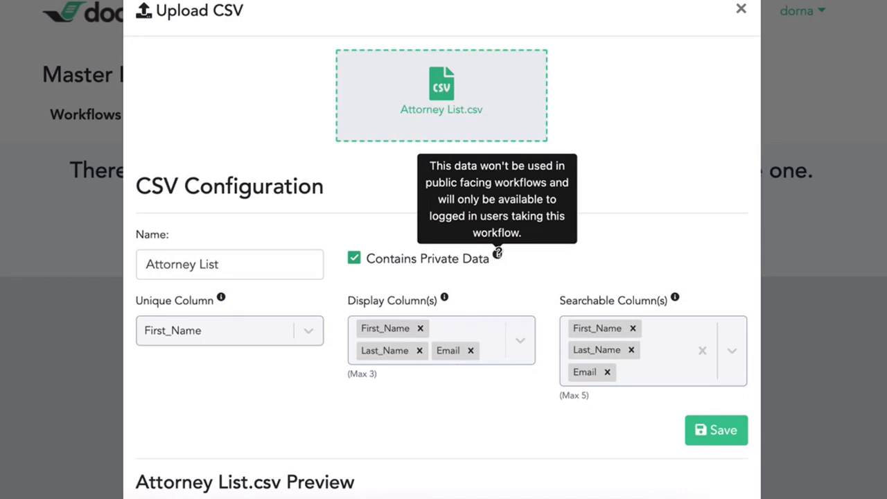
pyautogui.scroll(-2, 220, 236)
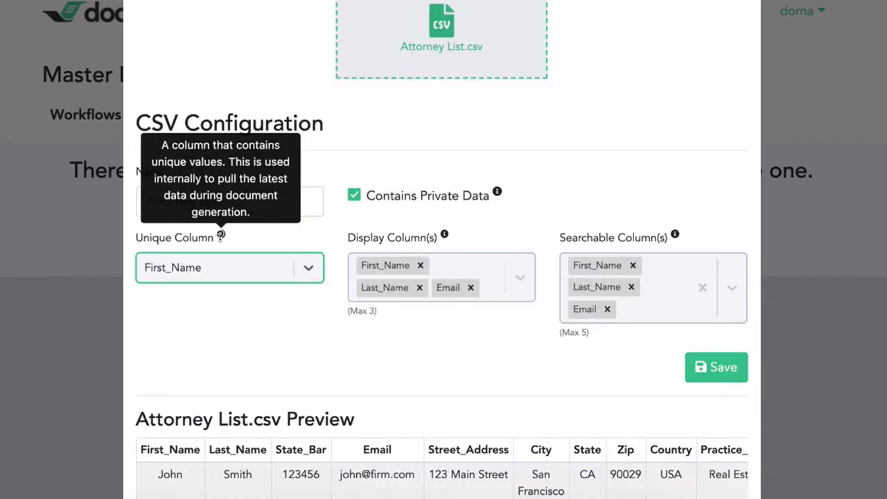
pyautogui.moveTo(446, 234)
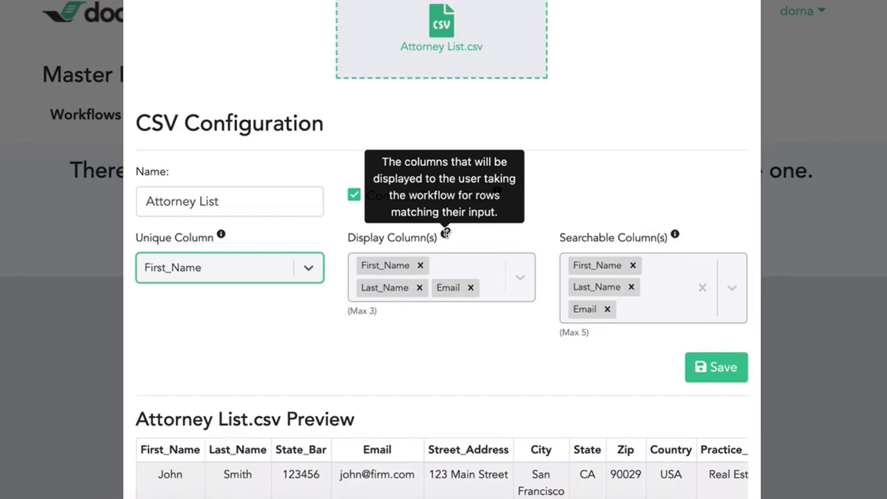
pyautogui.click(471, 287)
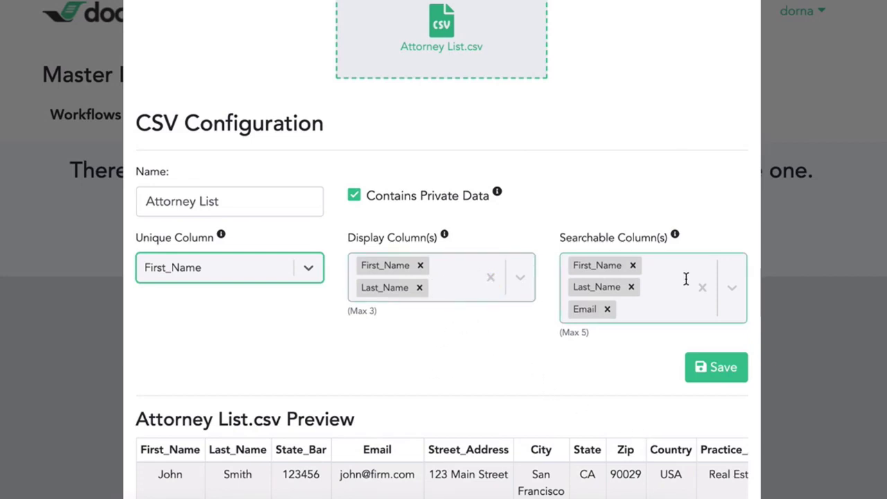
pyautogui.moveTo(676, 234)
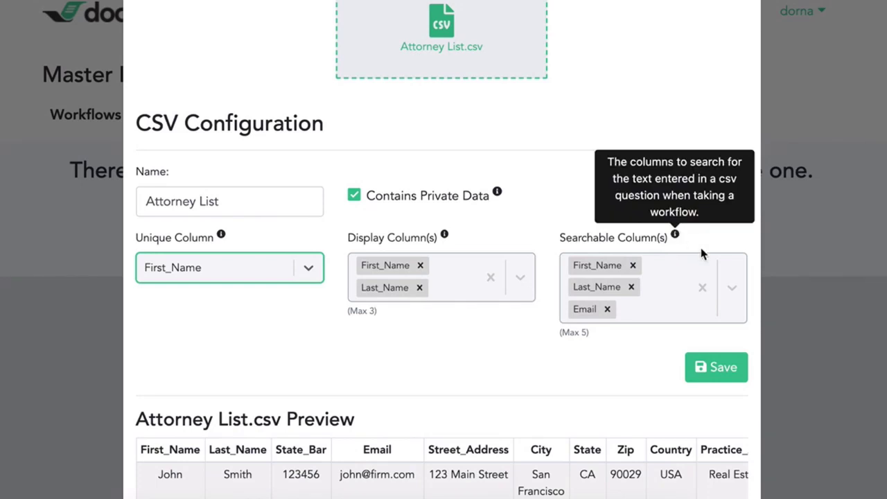
# Save the Attorney List CSV configuration and add a CSV Data Source question.
pyautogui.click(721, 374)
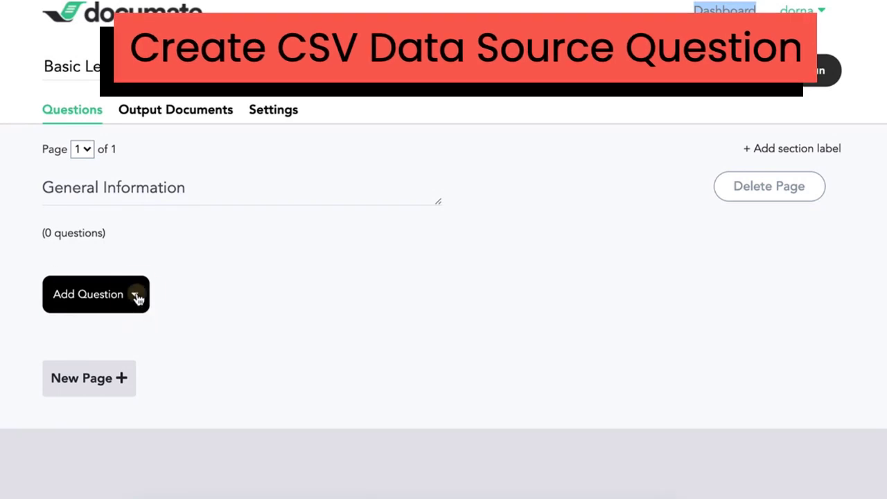
pyautogui.click(136, 293)
pyautogui.scroll(-3, 288, 361)
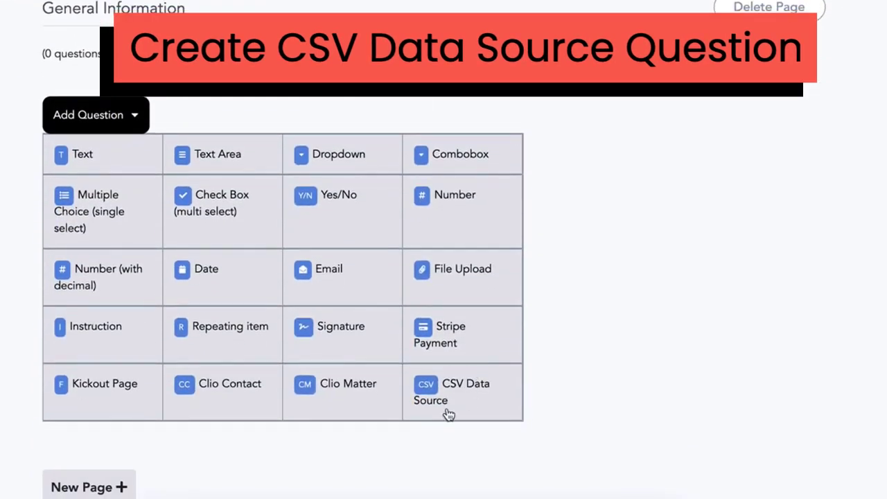
pyautogui.click(451, 400)
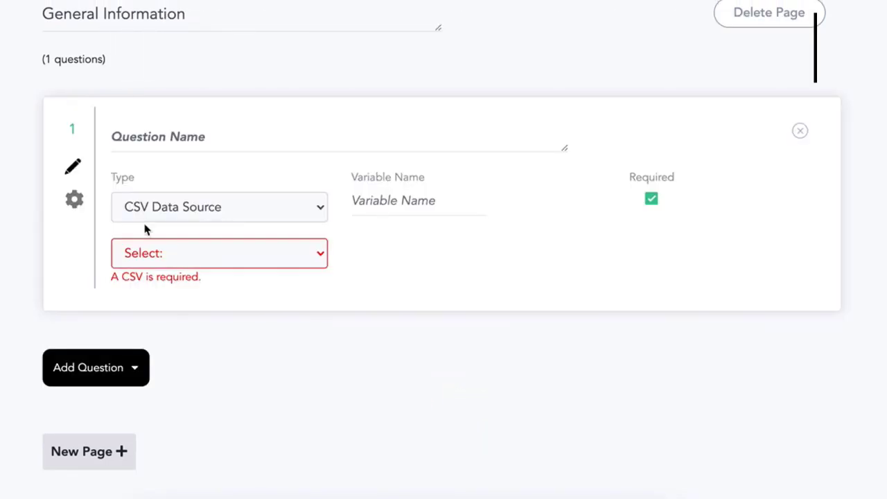
# Title the question 'who is the attorney?', with variable attorneyname drawing from Attorney List.
pyautogui.click(175, 137)
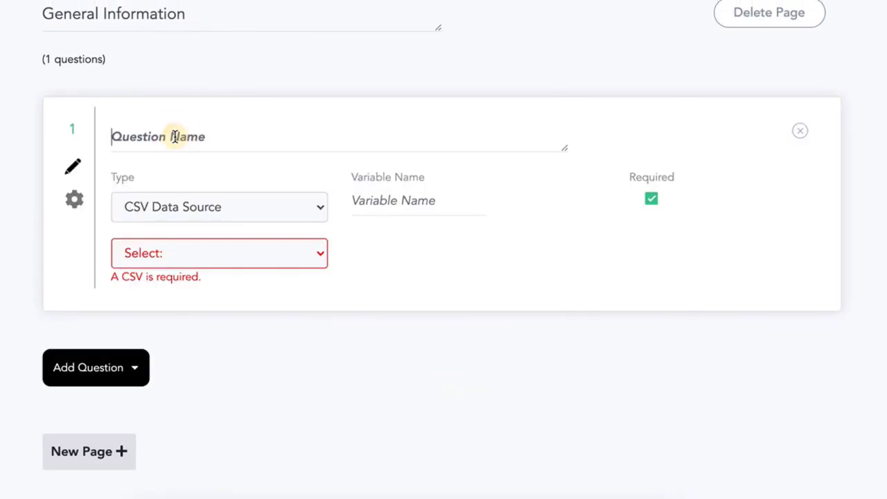
pyautogui.write('who is the attor')
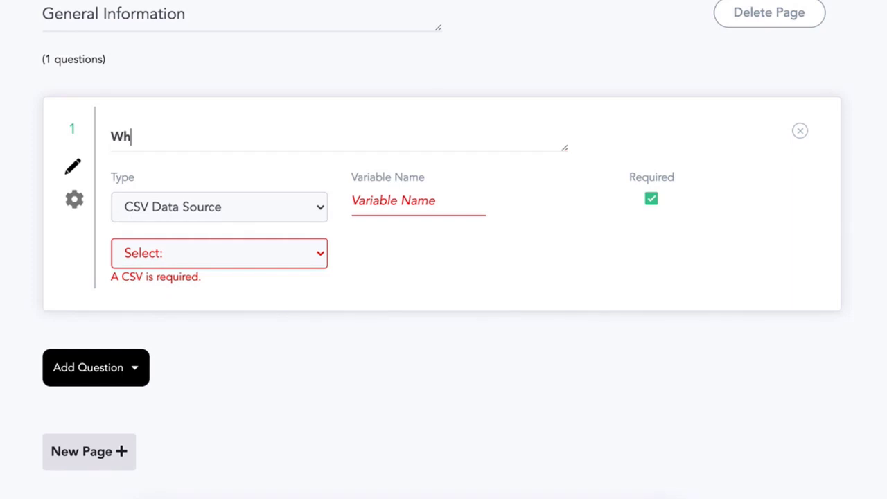
pyautogui.write('ney?')
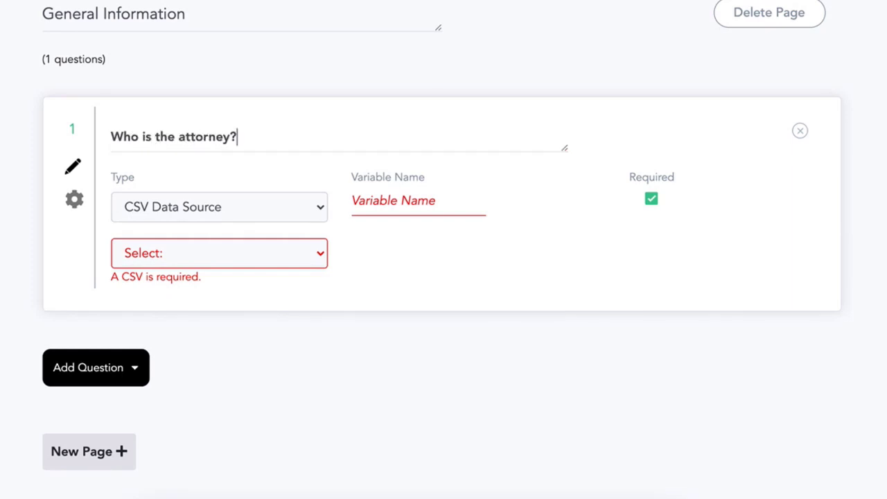
pyautogui.press('Tab')
pyautogui.press('Tab')
pyautogui.write('attorneyname')
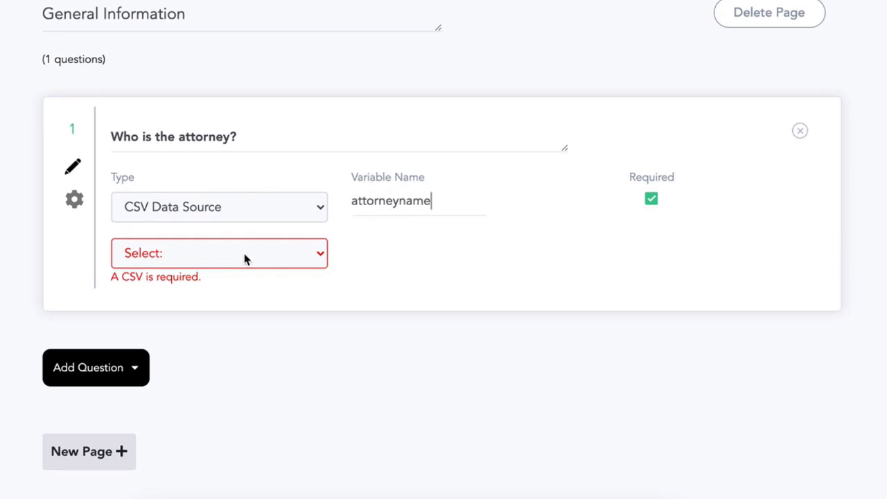
pyautogui.click(216, 260)
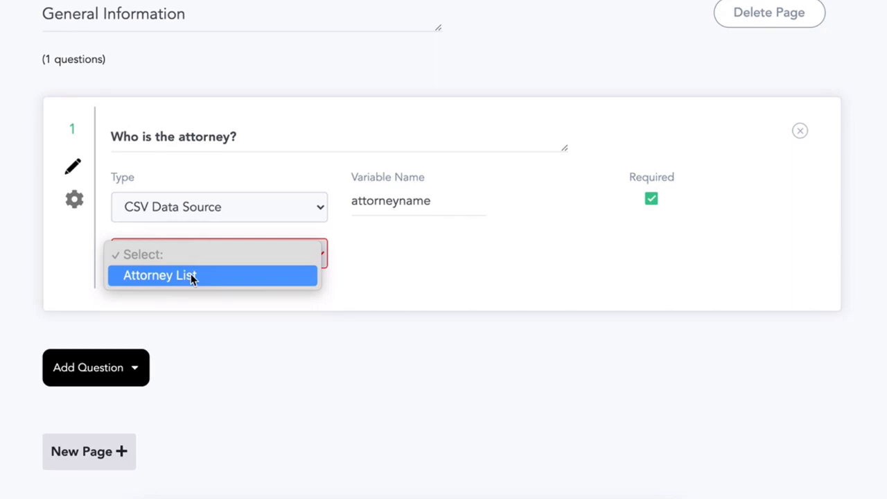
pyautogui.click(192, 276)
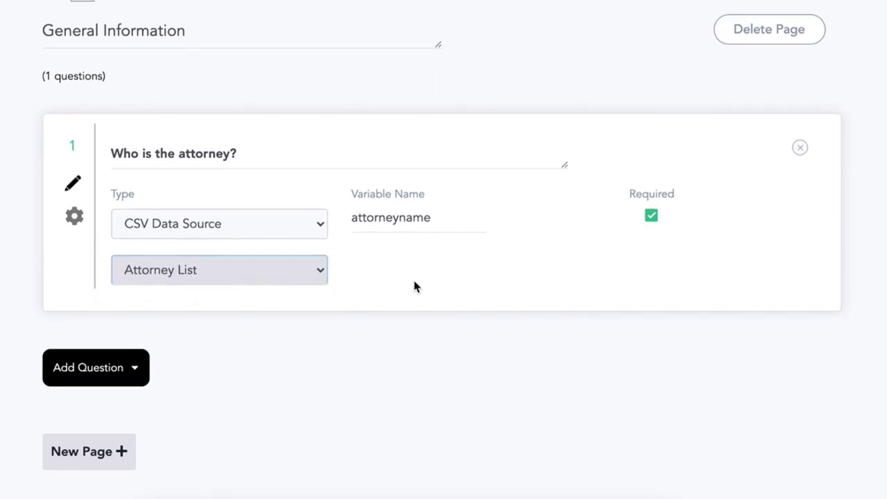
pyautogui.scroll(3, 413, 287)
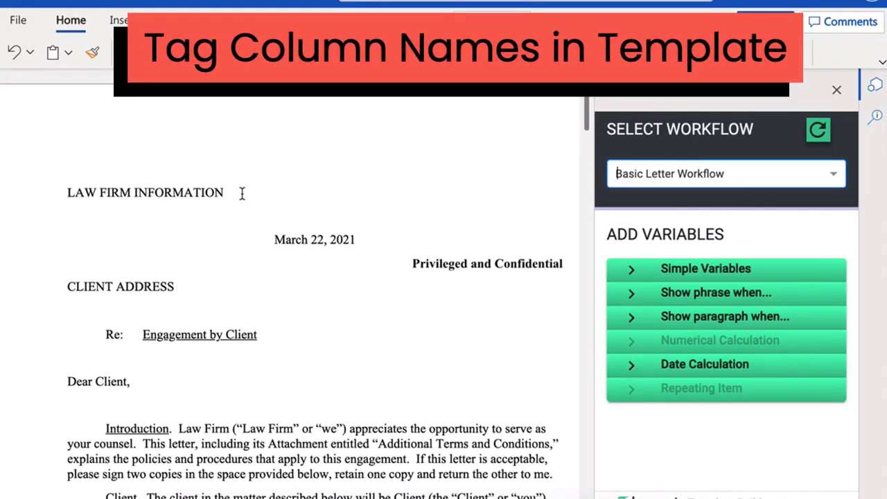
# Select the LAW FIRM INFORMATION line and pick the attorney_name['First_Name'] simple variable.
pyautogui.click(115, 195)
pyautogui.click(65, 195)
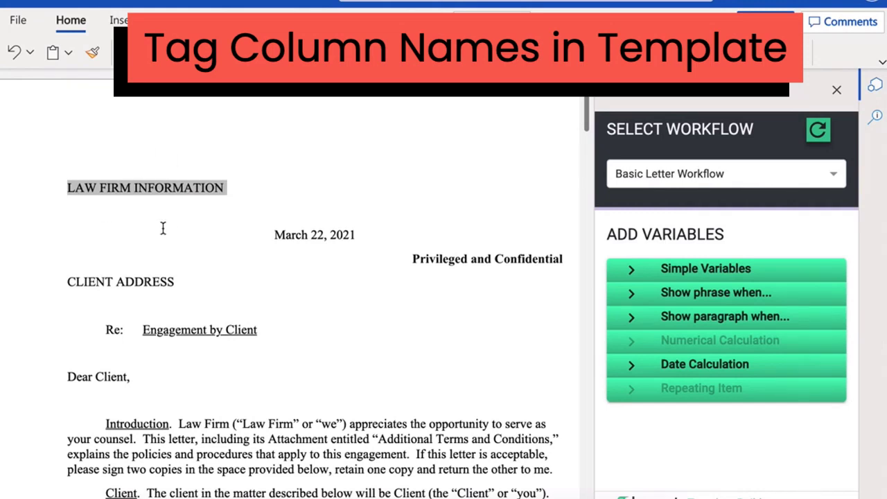
pyautogui.click(728, 272)
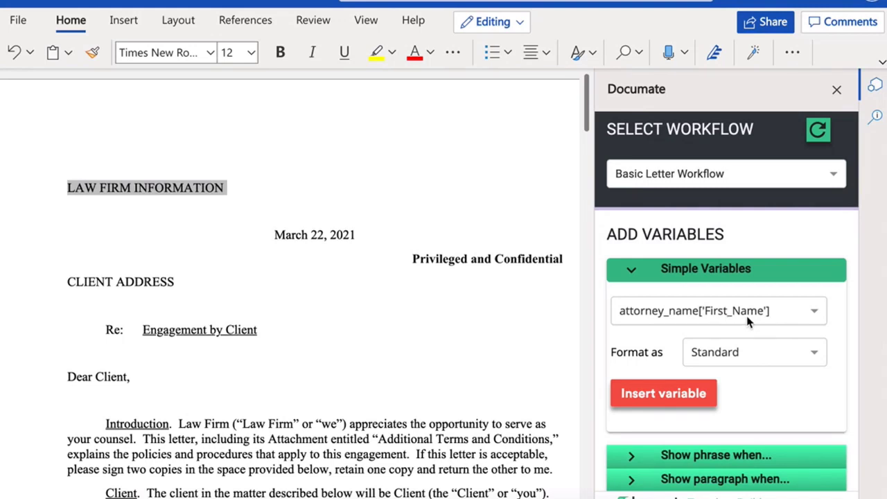
# Replace LAW FIRM INFORMATION with the attorney First_Name and Last_Name tags.
pyautogui.click(688, 396)
pyautogui.click(256, 190)
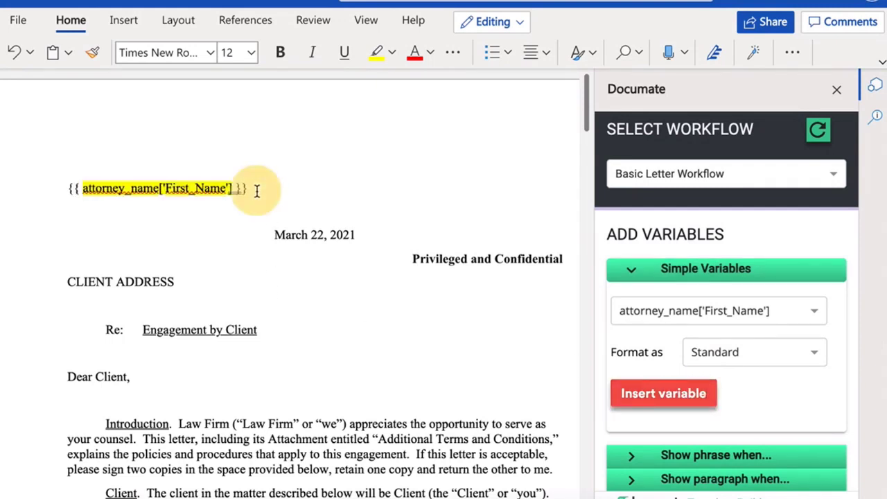
pyautogui.click(666, 312)
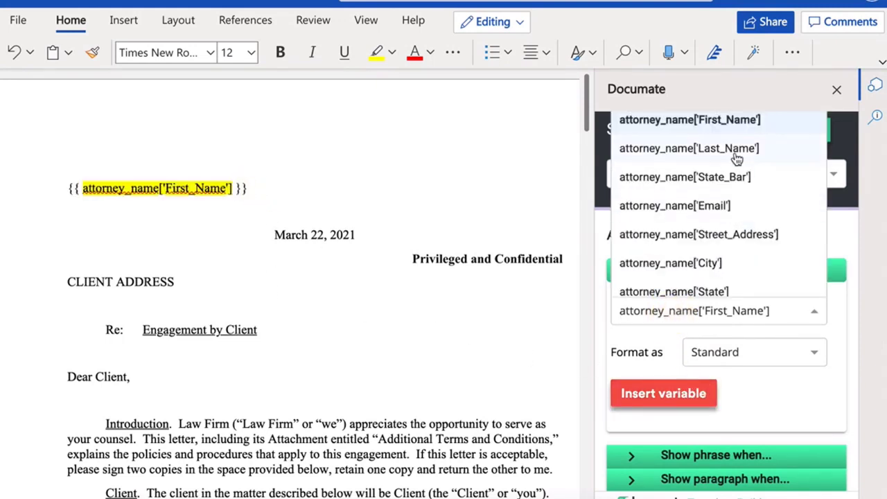
pyautogui.click(735, 153)
pyautogui.click(684, 392)
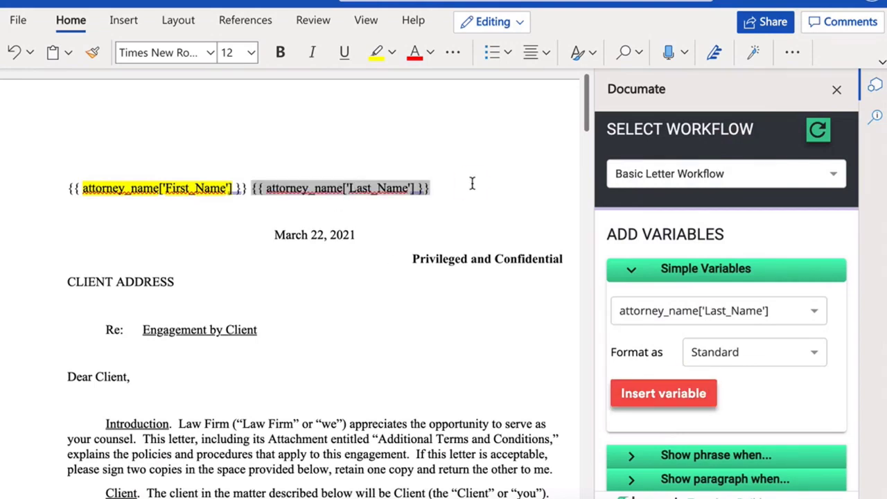
# Add the State_Bar and Email tags, each on its own new line.
pyautogui.click(472, 221)
pyautogui.press('Return')
pyautogui.click(716, 318)
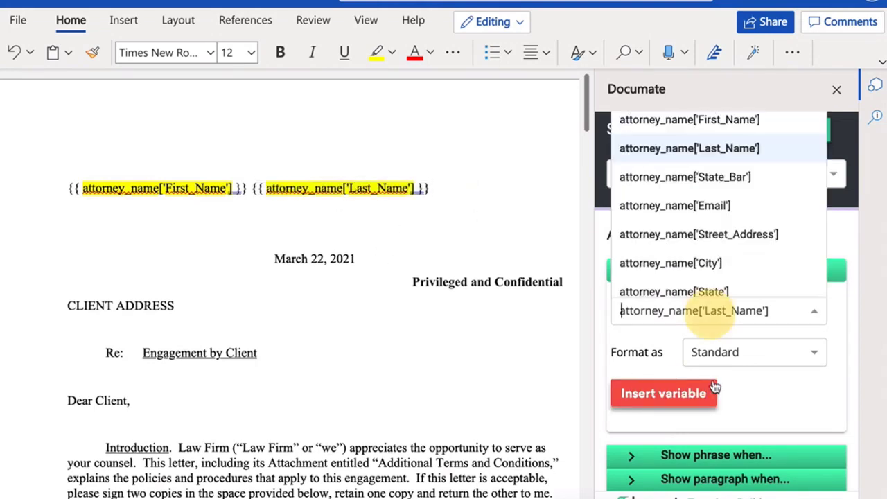
pyautogui.click(678, 179)
pyautogui.click(675, 405)
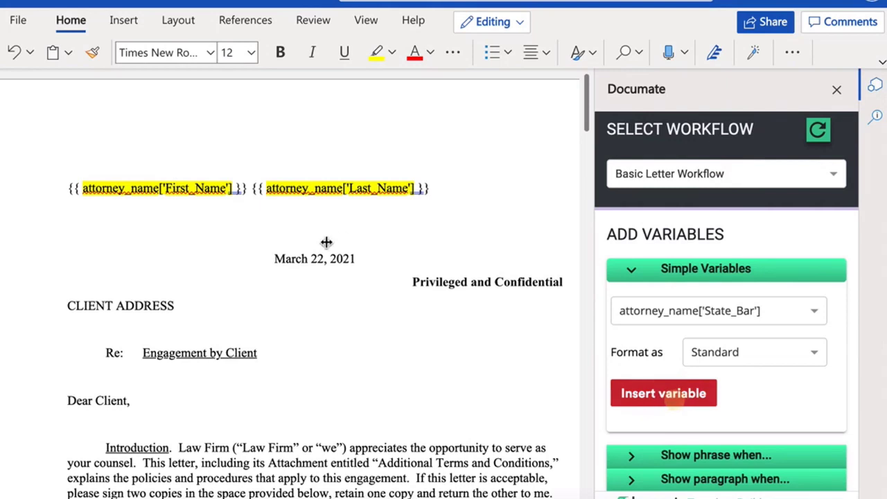
pyautogui.click(270, 216)
pyautogui.press('Return')
pyautogui.click(701, 317)
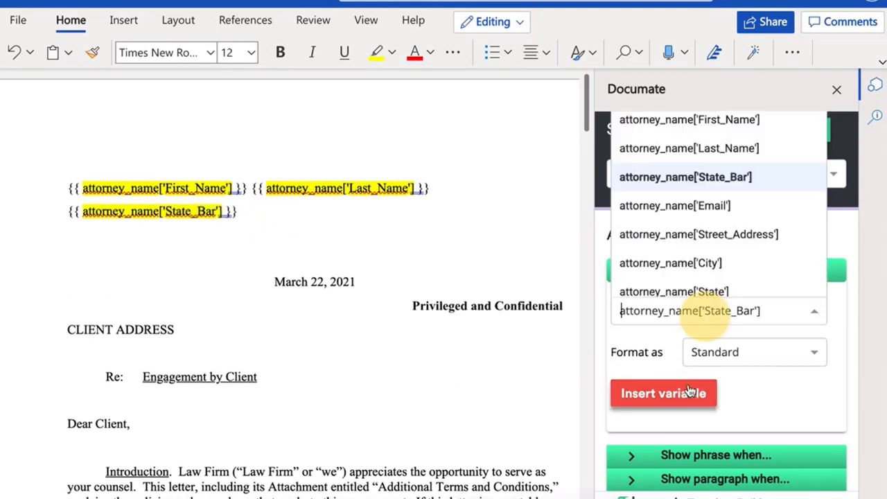
pyautogui.click(726, 210)
pyautogui.click(689, 395)
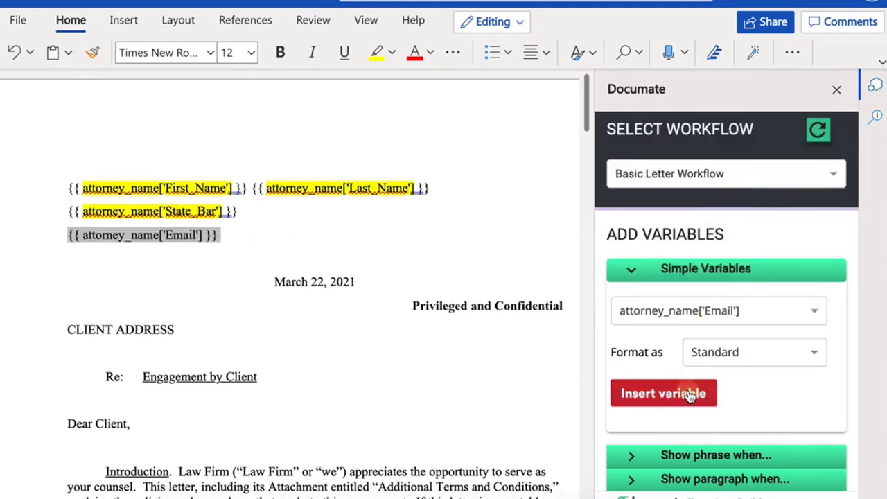
pyautogui.click(245, 235)
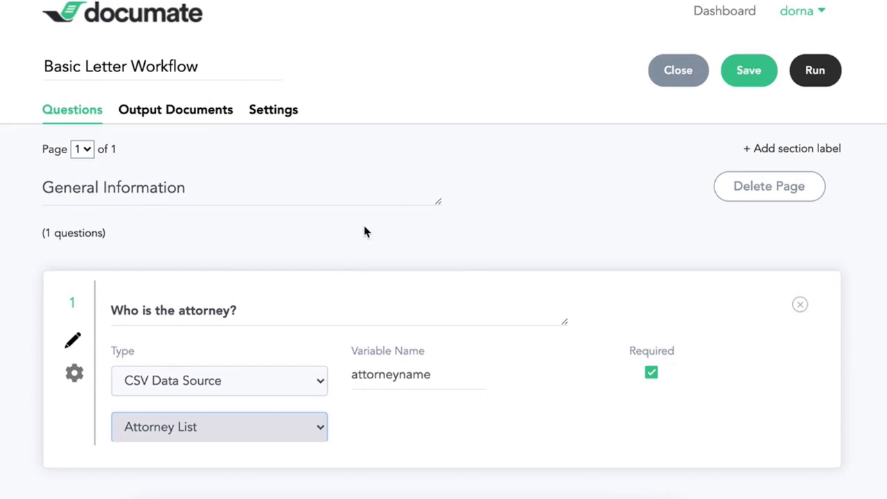
# Run the Basic Letter Workflow and choose an attorney by searching their first name.
pyautogui.click(814, 79)
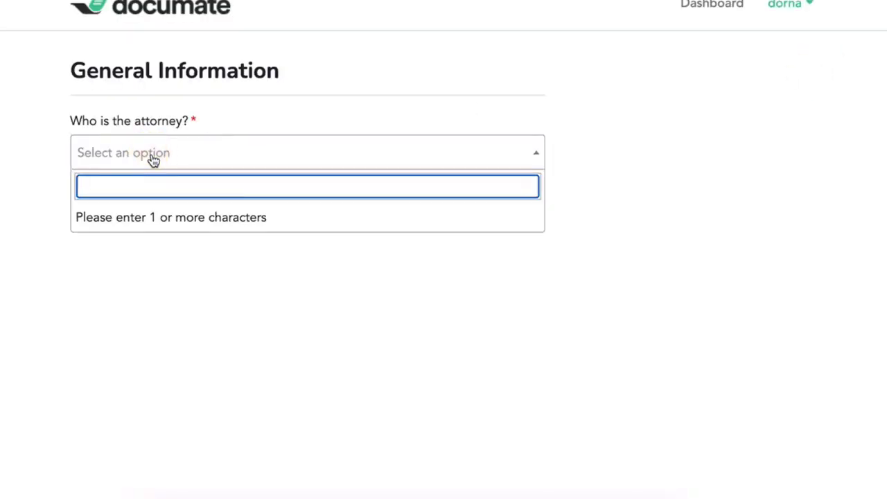
pyautogui.write('John')
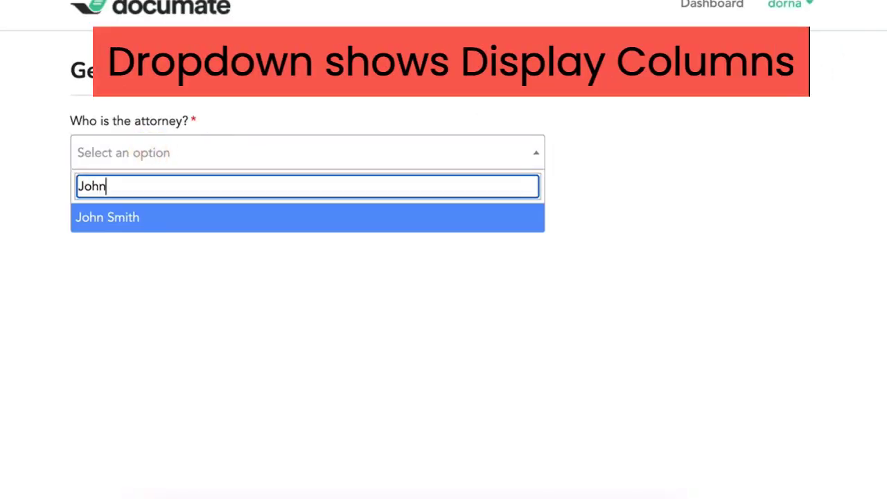
pyautogui.click(142, 219)
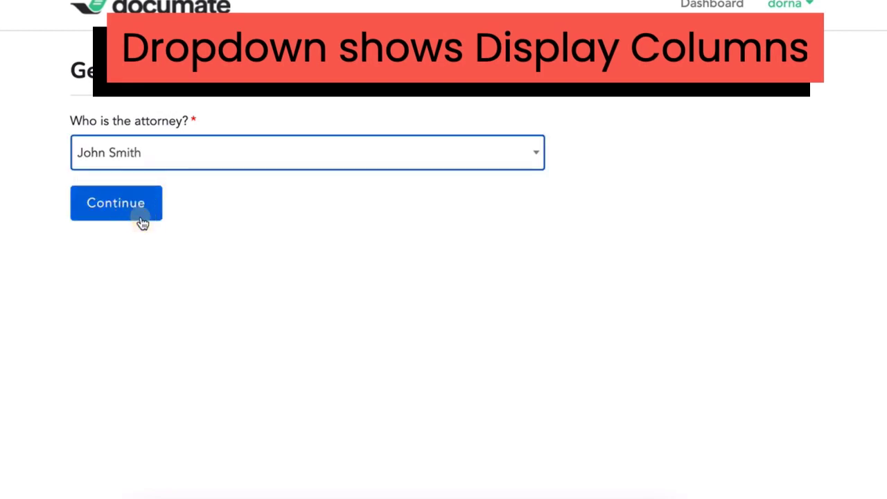